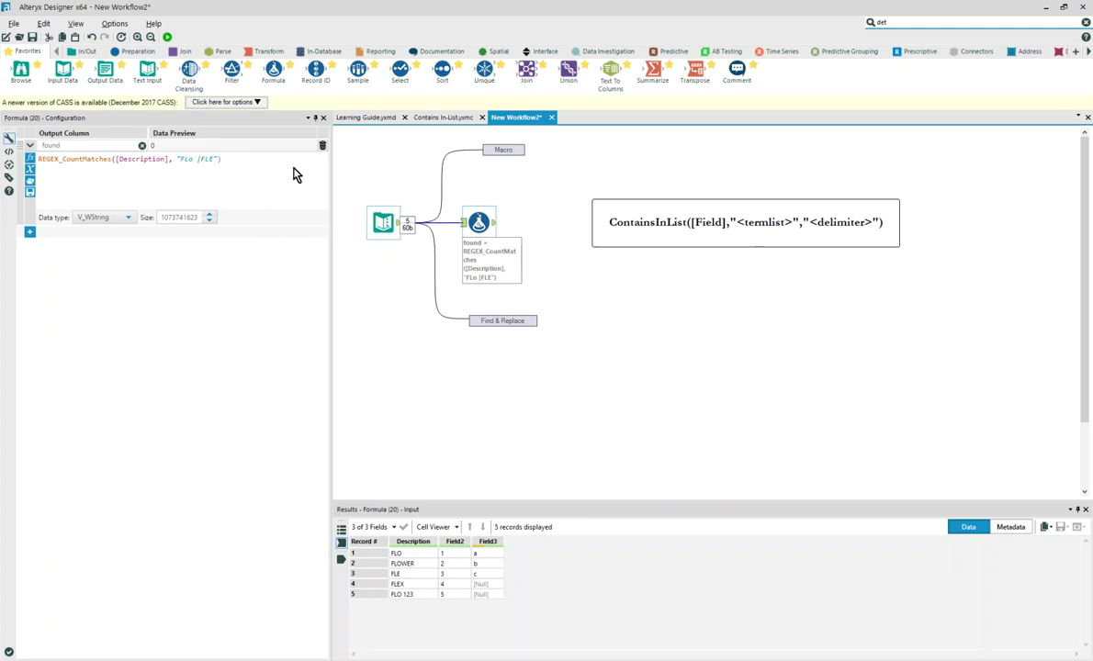
Bring the Notepad outline of four lesson topics over the Alteryx workflow canvas
{"action": "left_click_drag", "start_coordinate": [0, 165], "coordinate": [519, 159]}
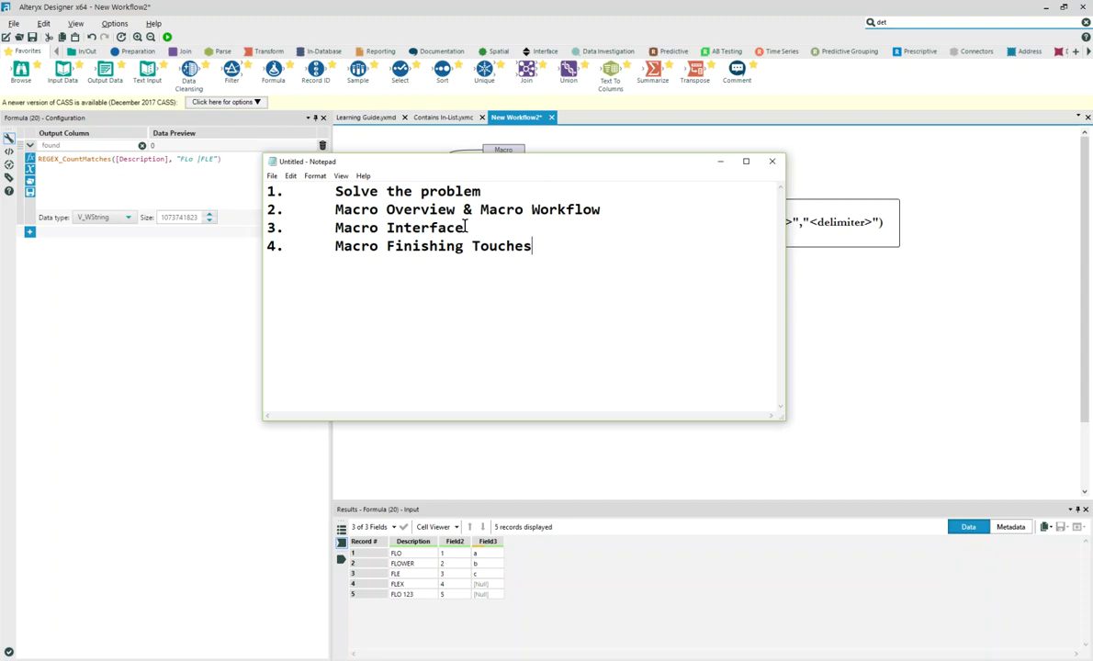
Highlight the 'Macro Finishing Touches' topic, then move Notepad off screen to reveal the Formula workflow
{"action": "left_click", "coordinate": [331, 245]}
{"action": "left_click_drag", "start_coordinate": [331, 245], "coordinate": [528, 246]}
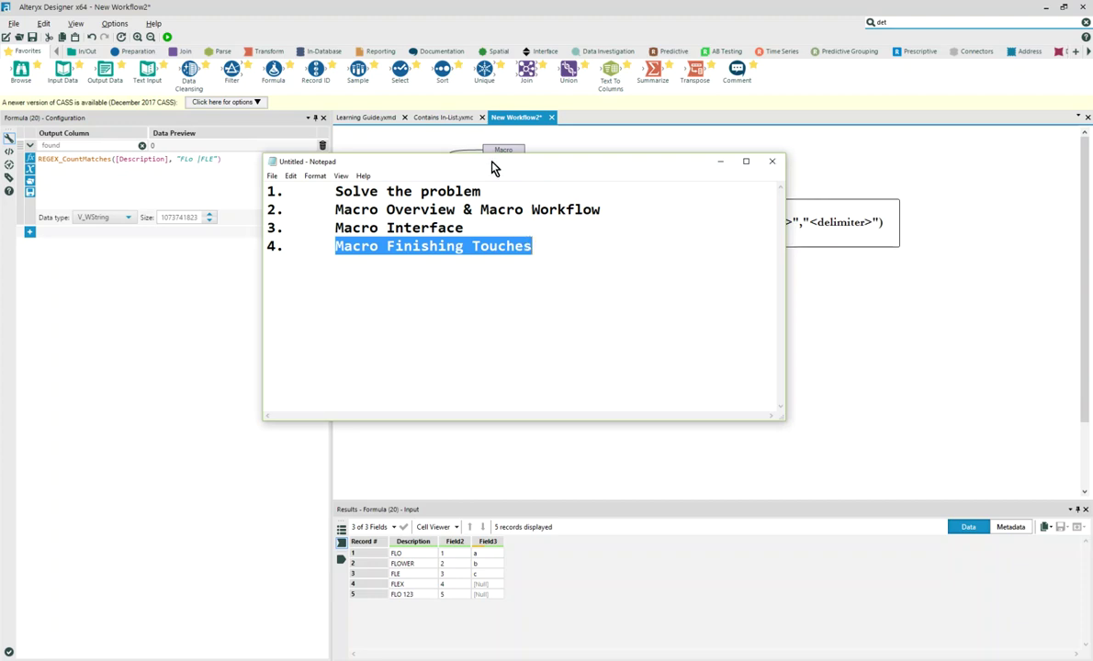
{"action": "left_click_drag", "start_coordinate": [491, 164], "coordinate": [0, 151]}
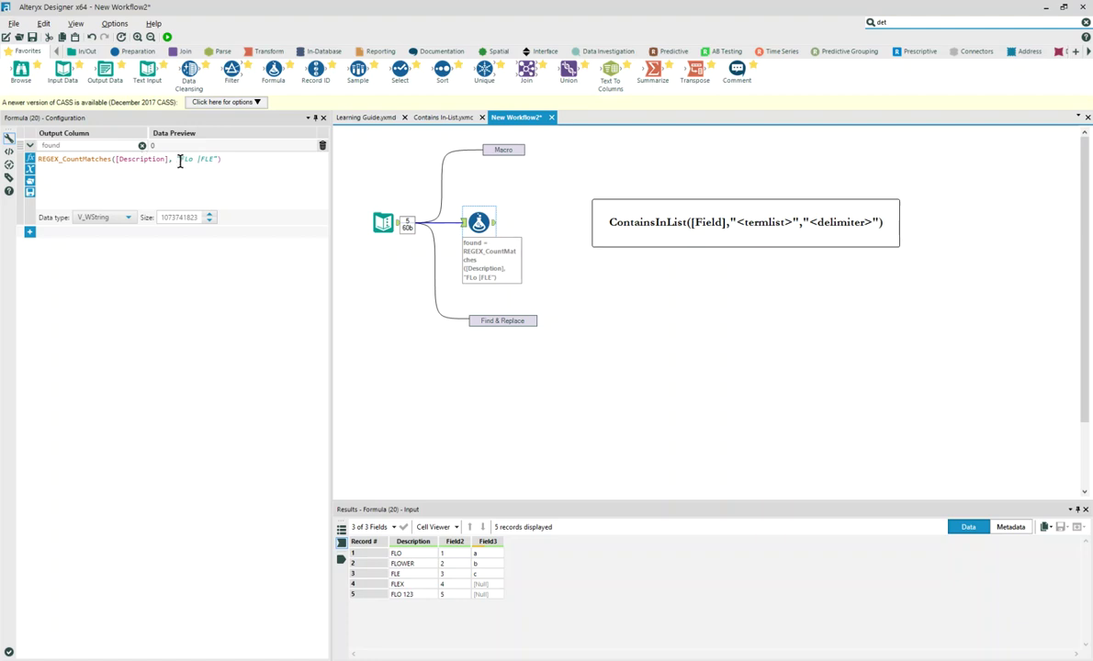
Add |XYZ123 after FLE in the REGEX_CountMatches pattern and run the workflow
{"action": "left_click_drag", "start_coordinate": [180, 160], "coordinate": [222, 160]}
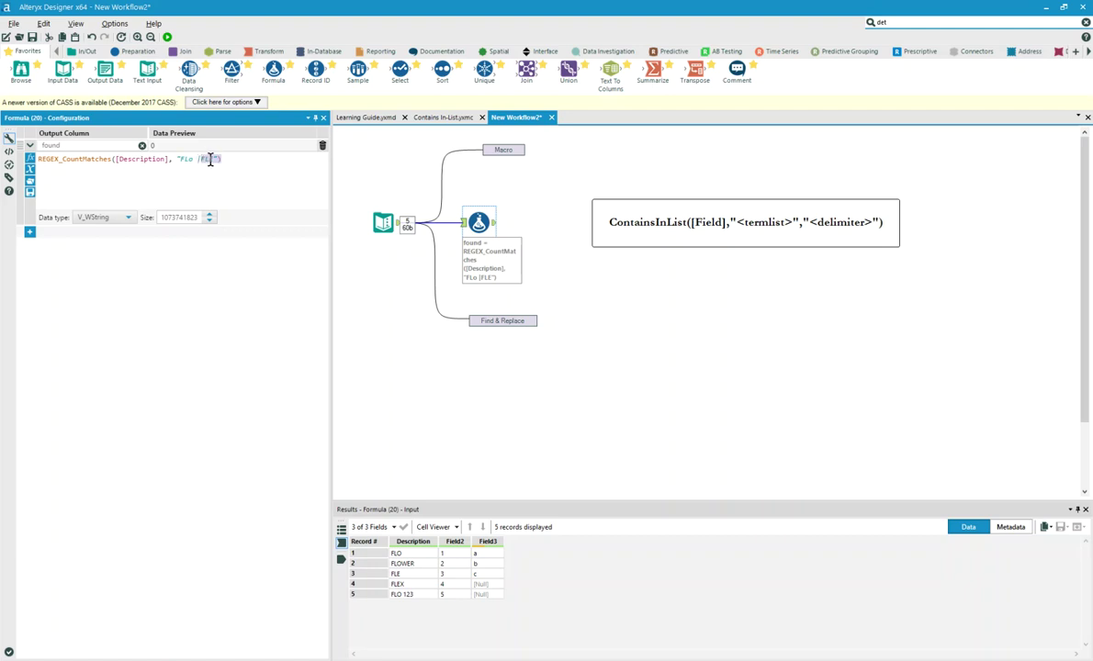
{"action": "left_click", "coordinate": [210, 158]}
{"action": "type", "text": "|XYZ123"}
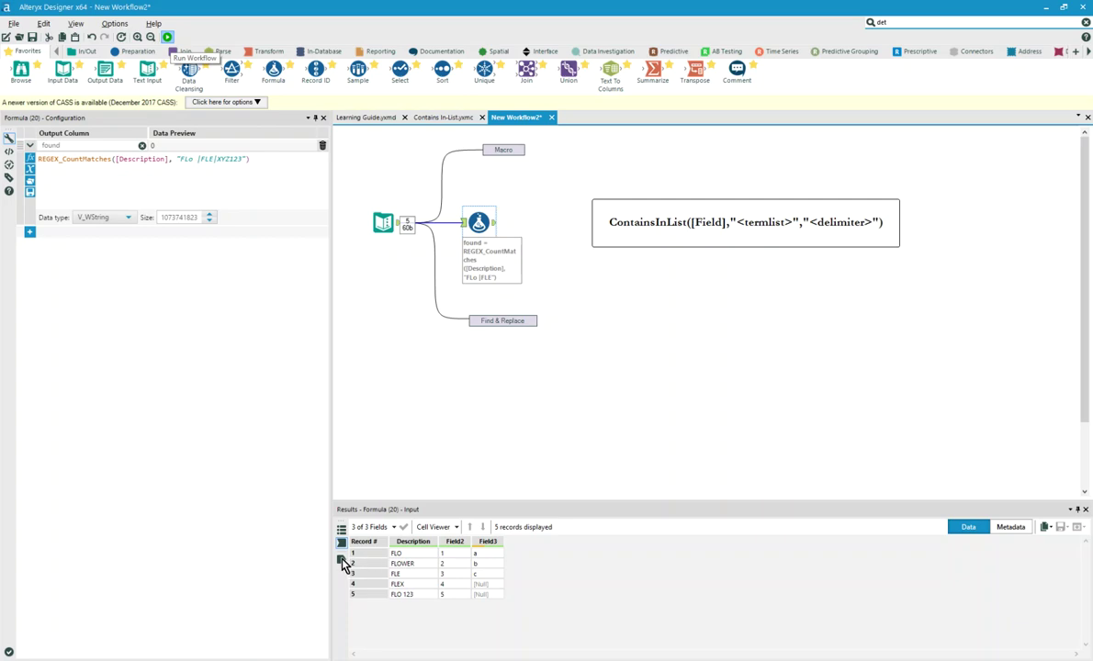
{"action": "key", "text": "ctrl+r"}
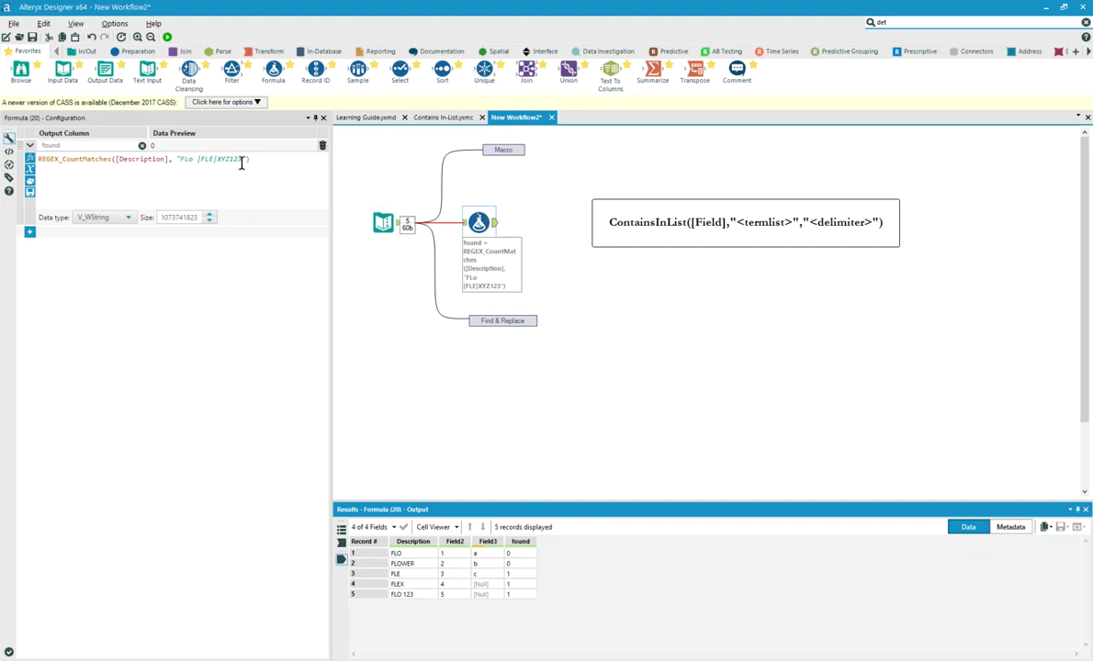
Expand the Find & Replace container and rerun the workflow
{"action": "left_click", "coordinate": [515, 321]}
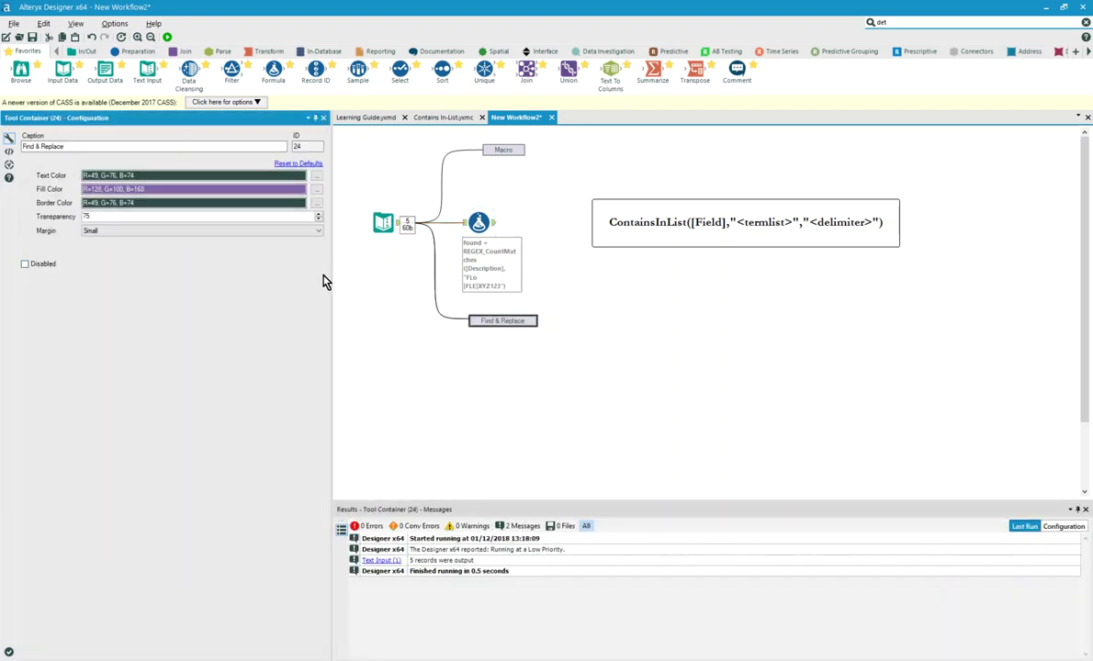
{"action": "left_click", "coordinate": [603, 293]}
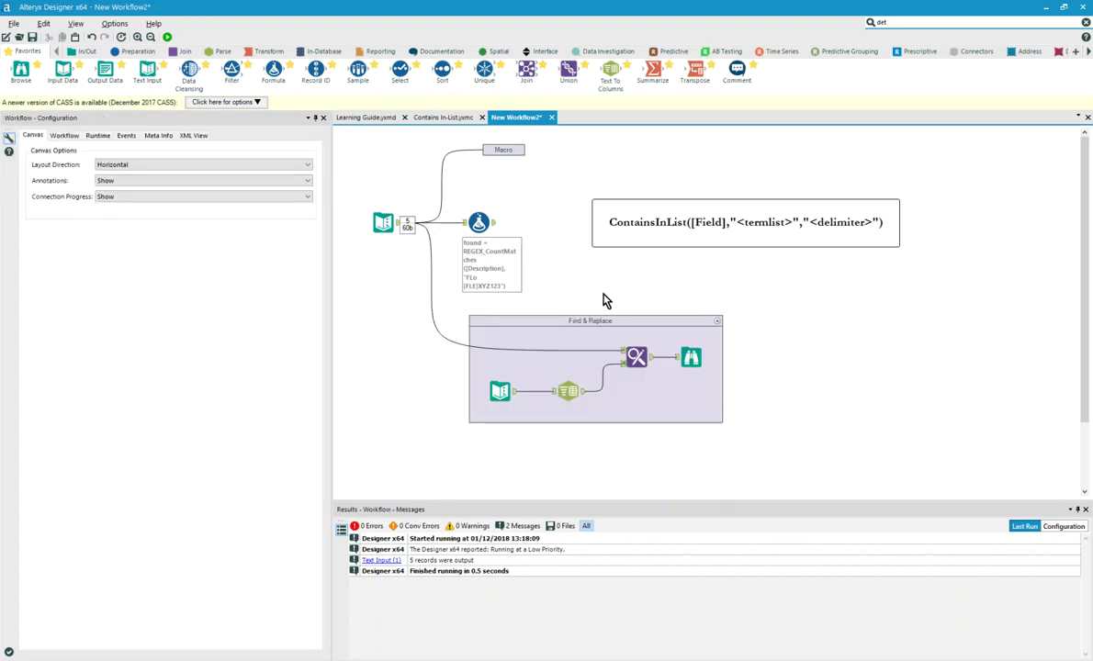
{"action": "left_click", "coordinate": [167, 38]}
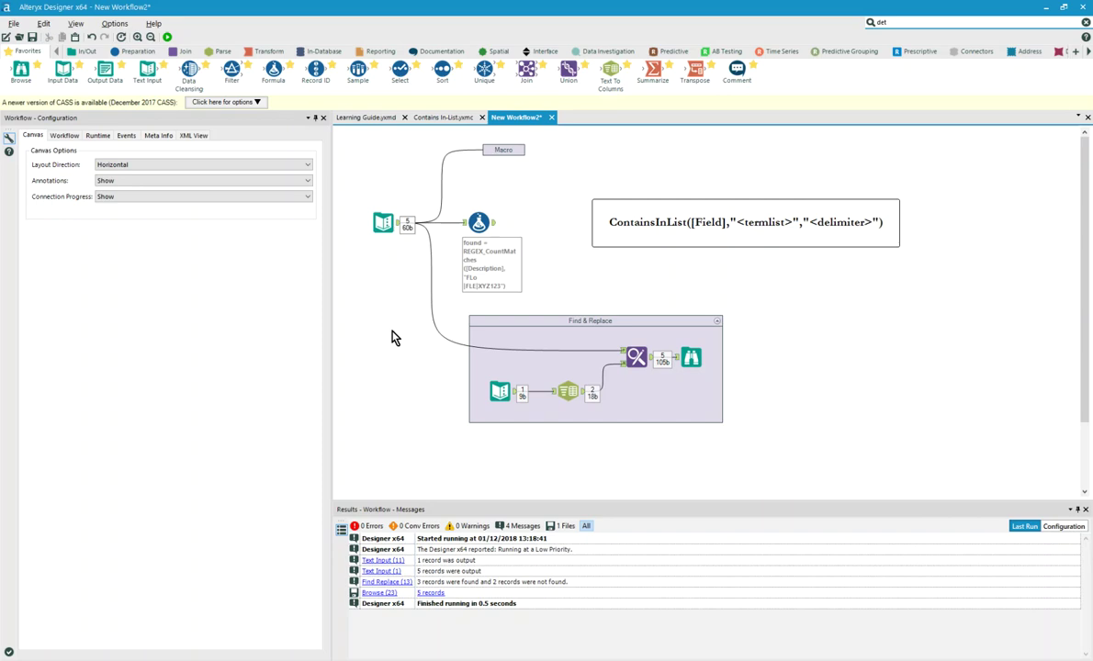
Review the FLo, FLE search terms and the appended Field1 matches FLE, FLE, FLo
{"action": "left_click", "coordinate": [499, 386]}
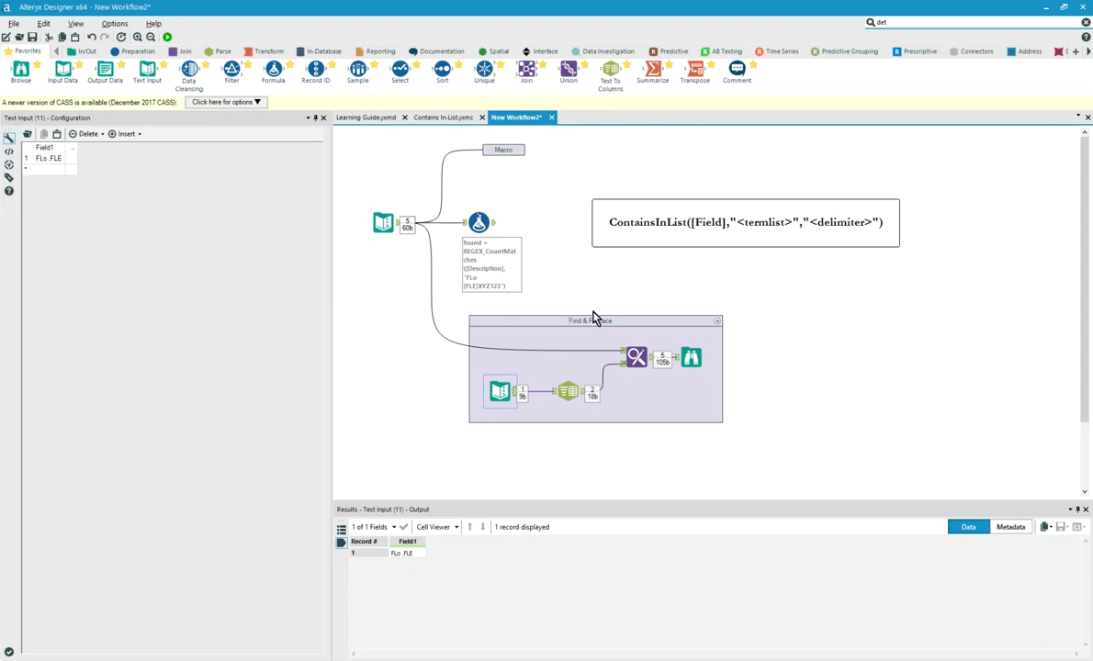
{"action": "left_click", "coordinate": [637, 354]}
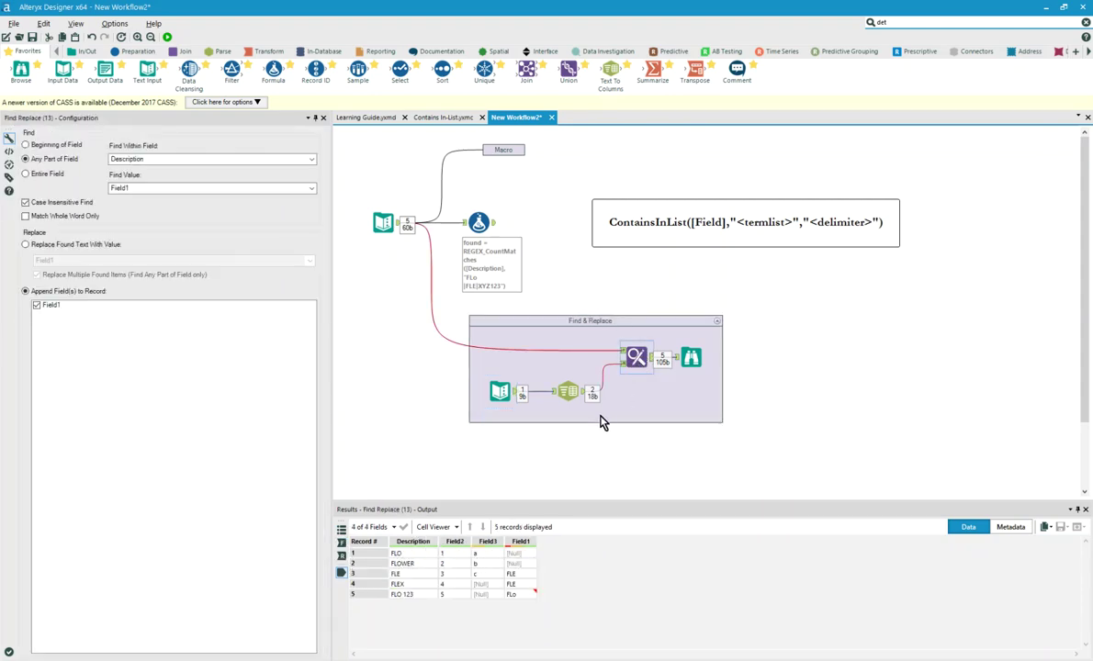
{"action": "left_click", "coordinate": [689, 357]}
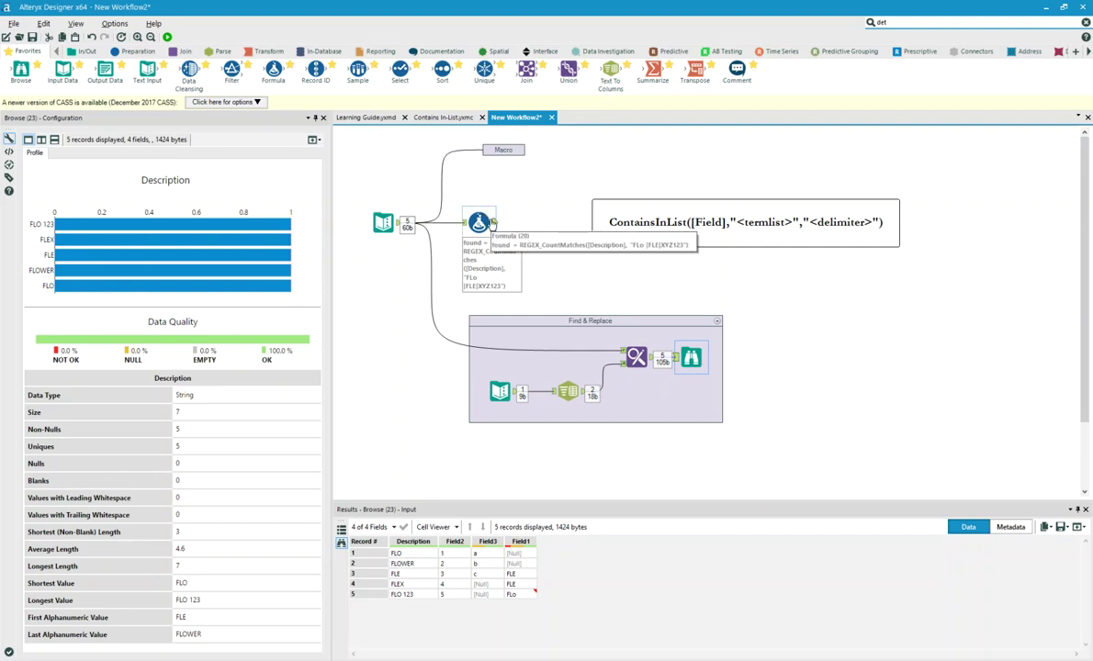
{"action": "left_click", "coordinate": [506, 149]}
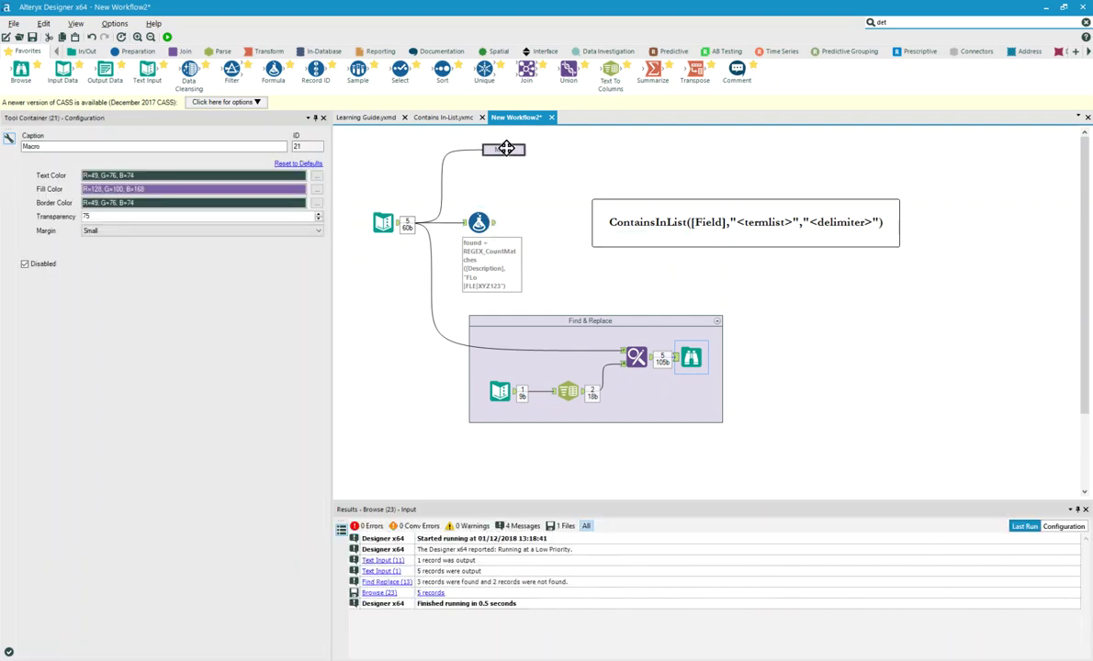
Enable and expand the Macro container, adding 'abc, 123' to the Contains In-List target terms
{"action": "left_click", "coordinate": [25, 264]}
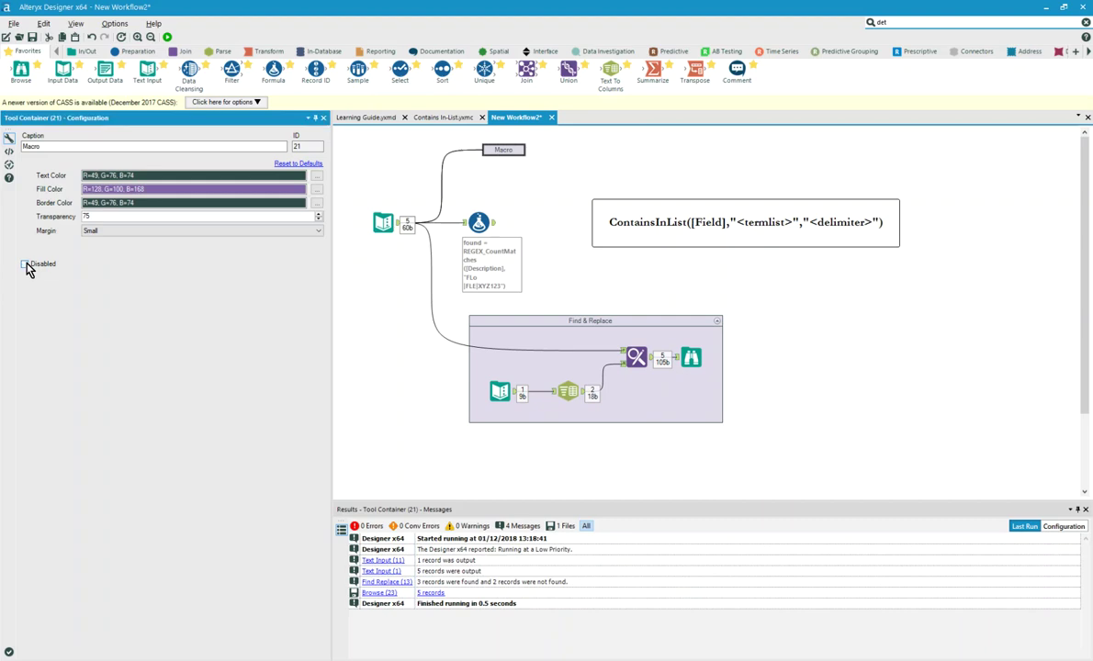
{"action": "left_click", "coordinate": [544, 220]}
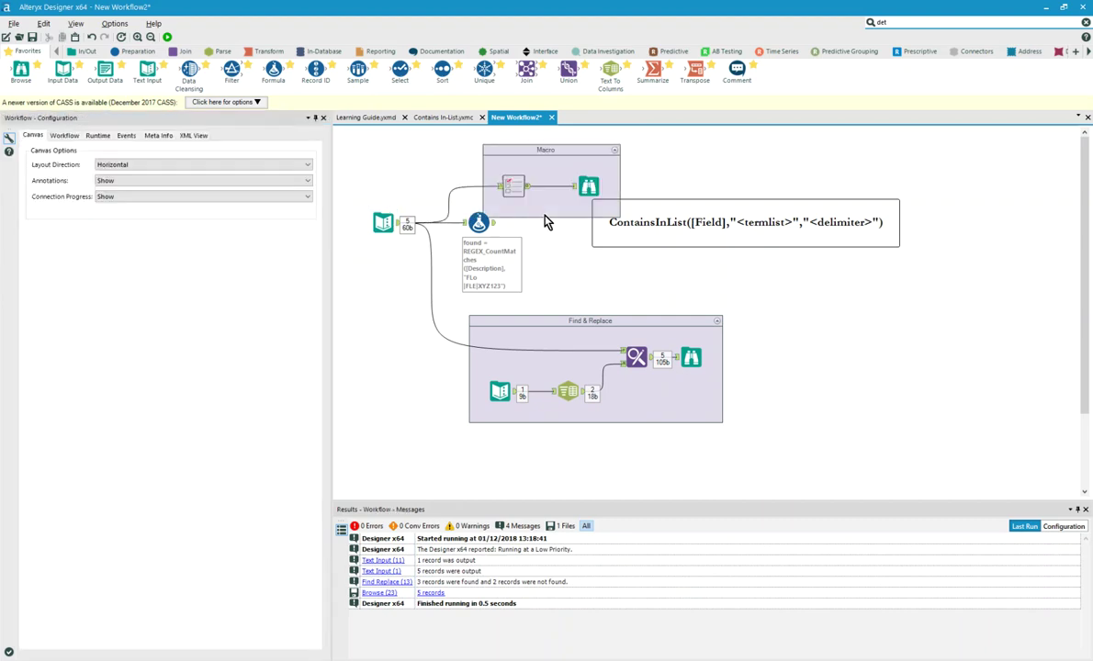
{"action": "left_click", "coordinate": [516, 191]}
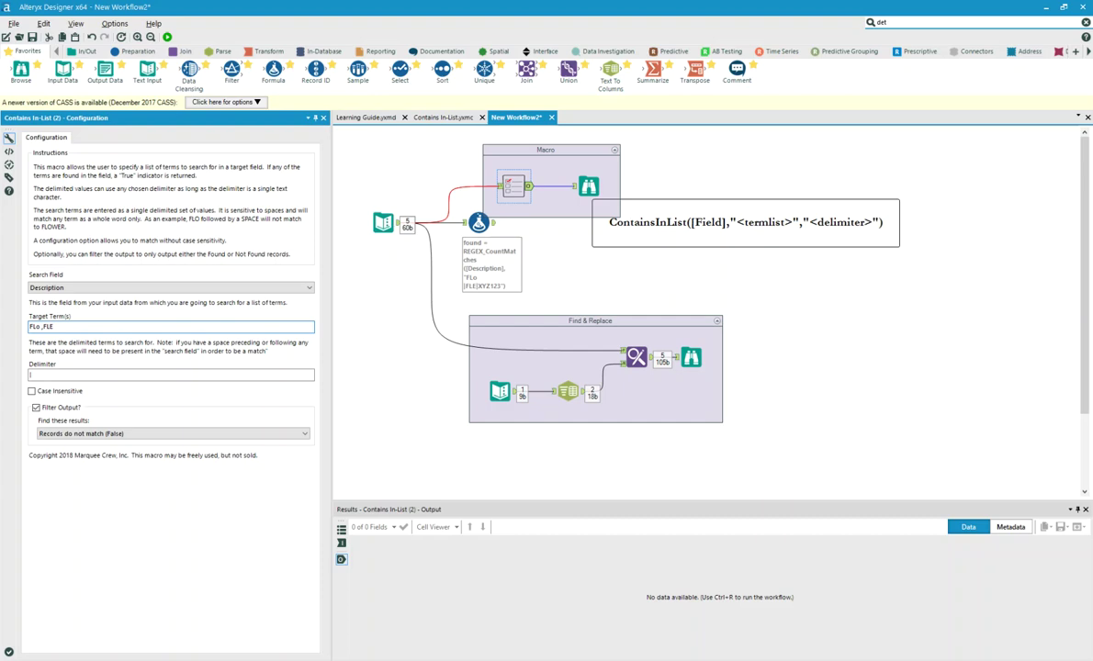
{"action": "type", "text": "abc, 123"}
{"action": "key", "text": "BackSpace"}
{"action": "key", "text": "BackSpace"}
{"action": "key", "text": "BackSpace"}
Set a comma delimiter, make matching case-insensitive, and leave the output unfiltered
{"action": "left_click", "coordinate": [46, 374]}
{"action": "type", "text": ","}
{"action": "left_click", "coordinate": [32, 392]}
{"action": "left_click", "coordinate": [35, 409]}
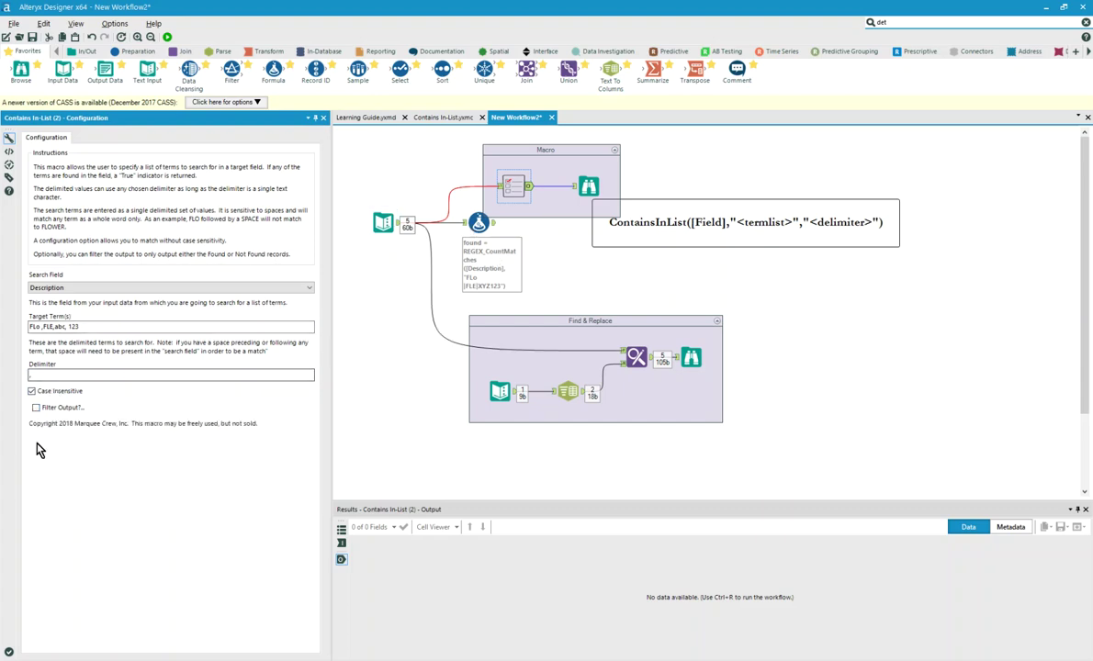
Filter the output to only records that match the terms (True)
{"action": "left_click", "coordinate": [35, 409]}
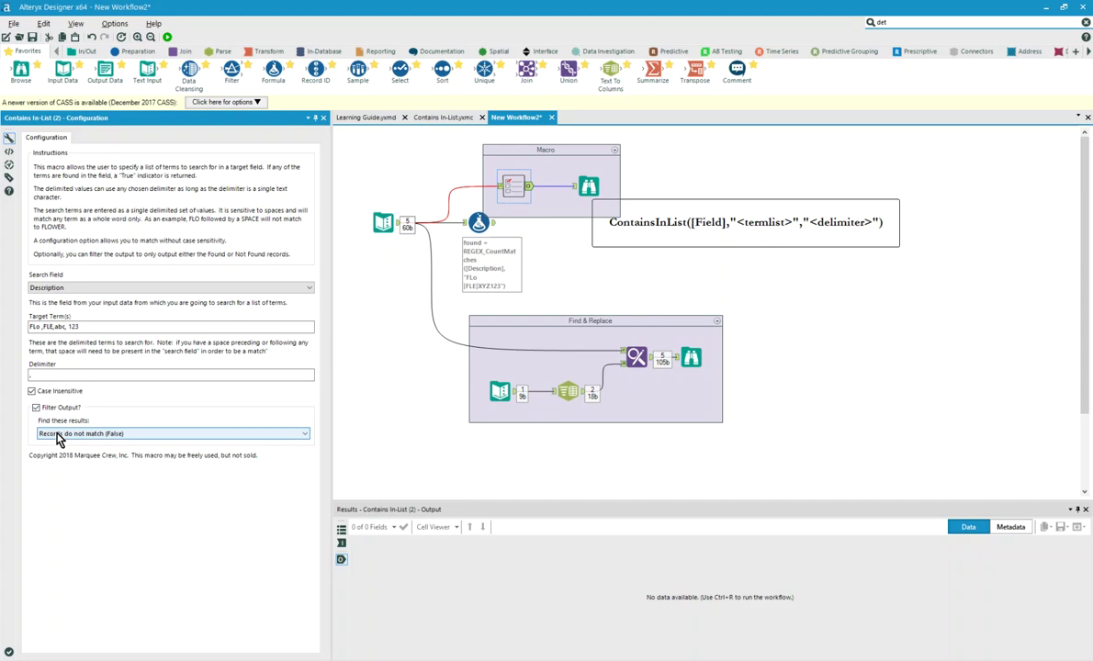
{"action": "left_click", "coordinate": [57, 439]}
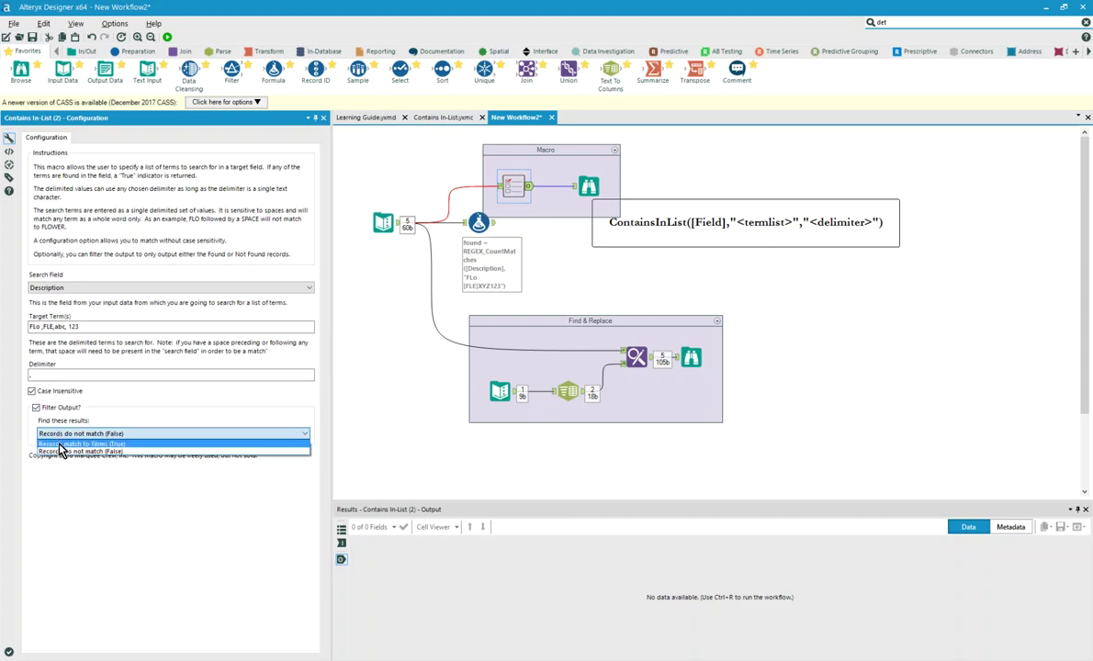
{"action": "left_click", "coordinate": [59, 448]}
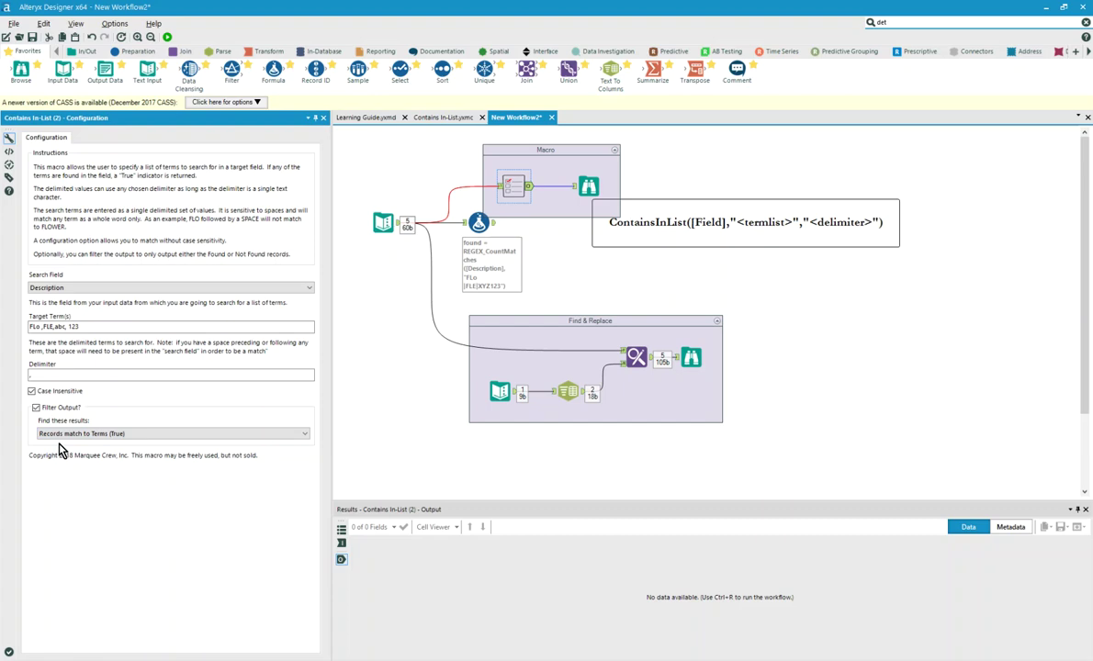
Run to get FLE, FLEX and FLO 123, then move the ContainsInList comment clear of the container
{"action": "left_click", "coordinate": [166, 38]}
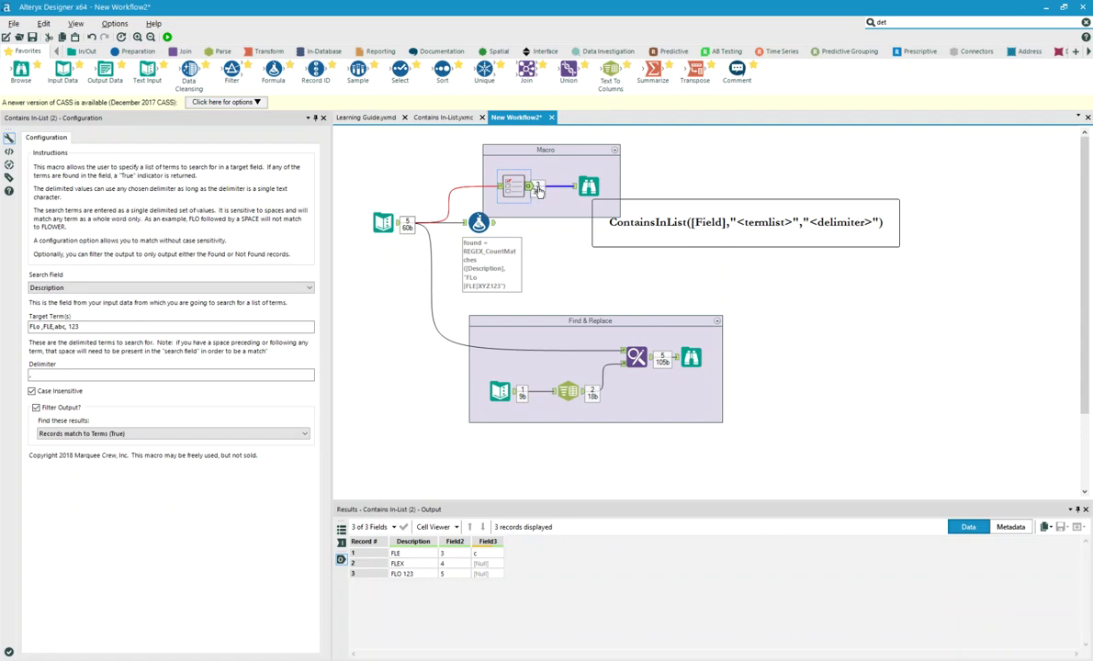
{"action": "left_click", "coordinate": [585, 183]}
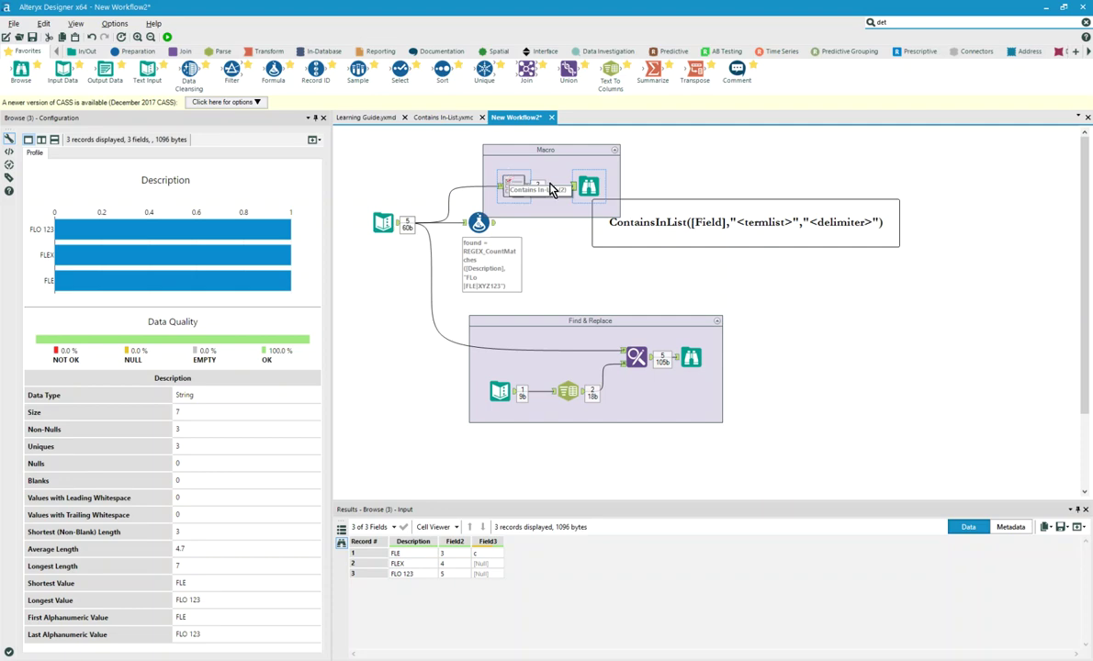
{"action": "left_click_drag", "start_coordinate": [654, 215], "coordinate": [692, 174]}
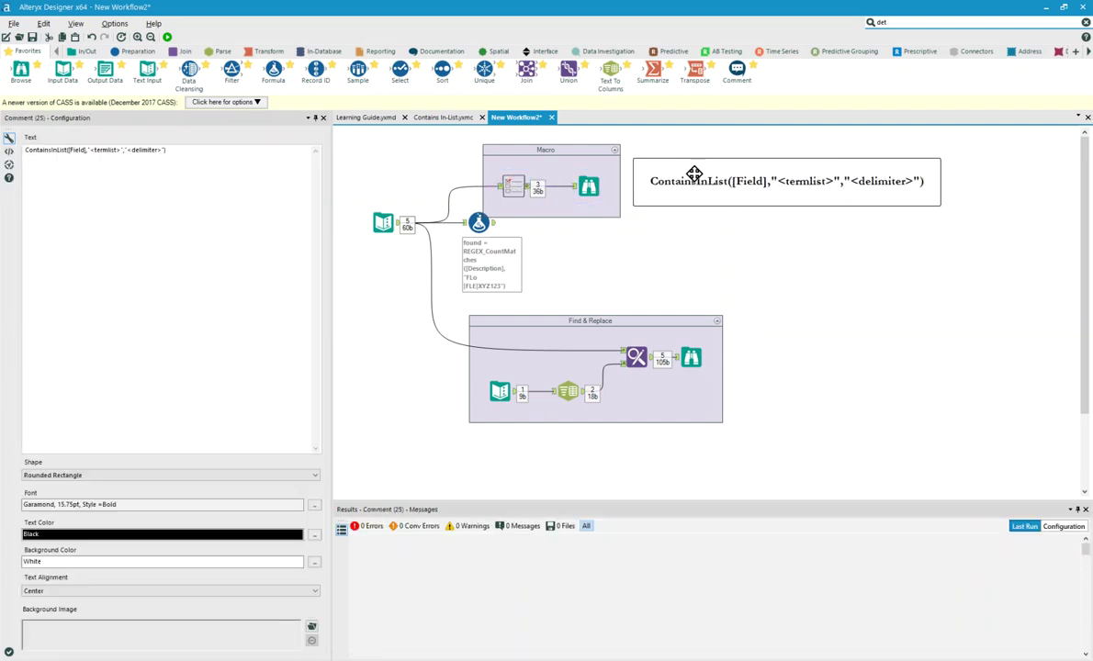